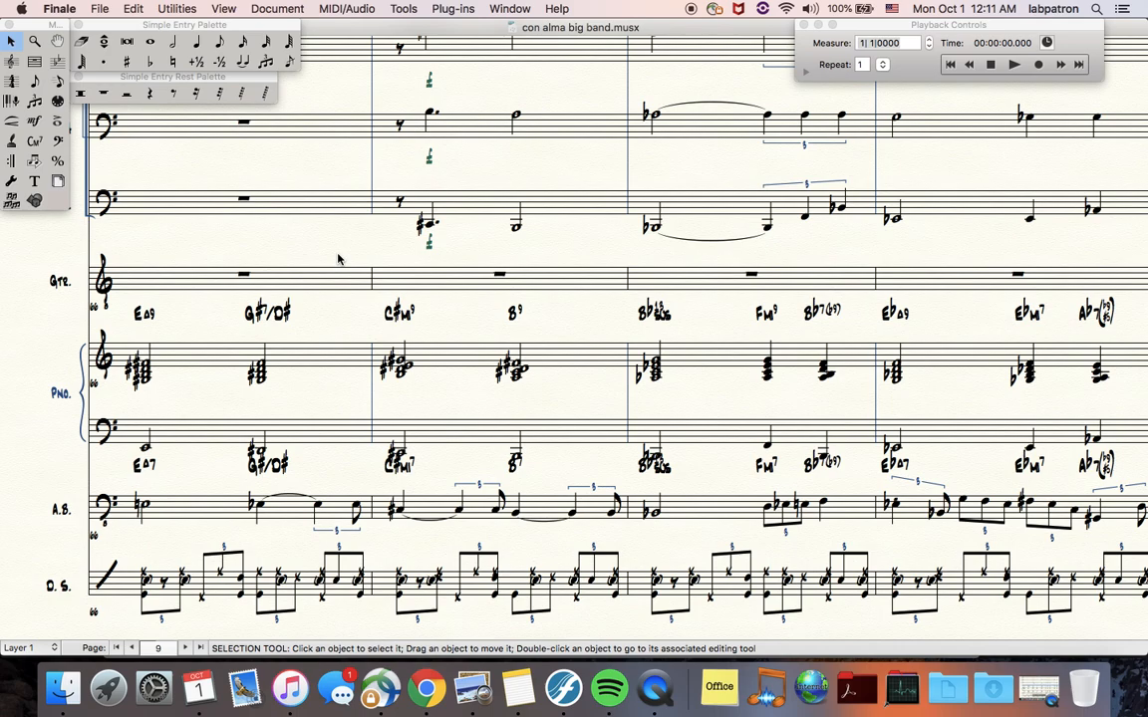
Try pasting the first two piano measures into the guitar staff, then clear the pasted guitar measures
left_click(202, 351)
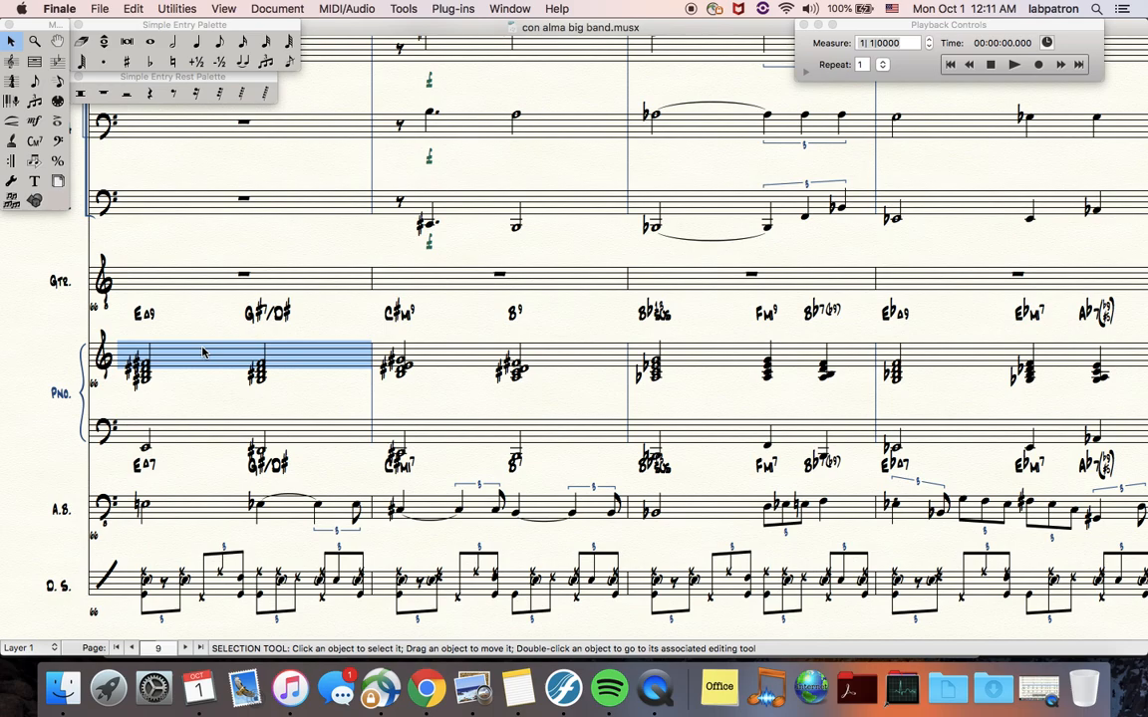
left_click(453, 364, "shift")
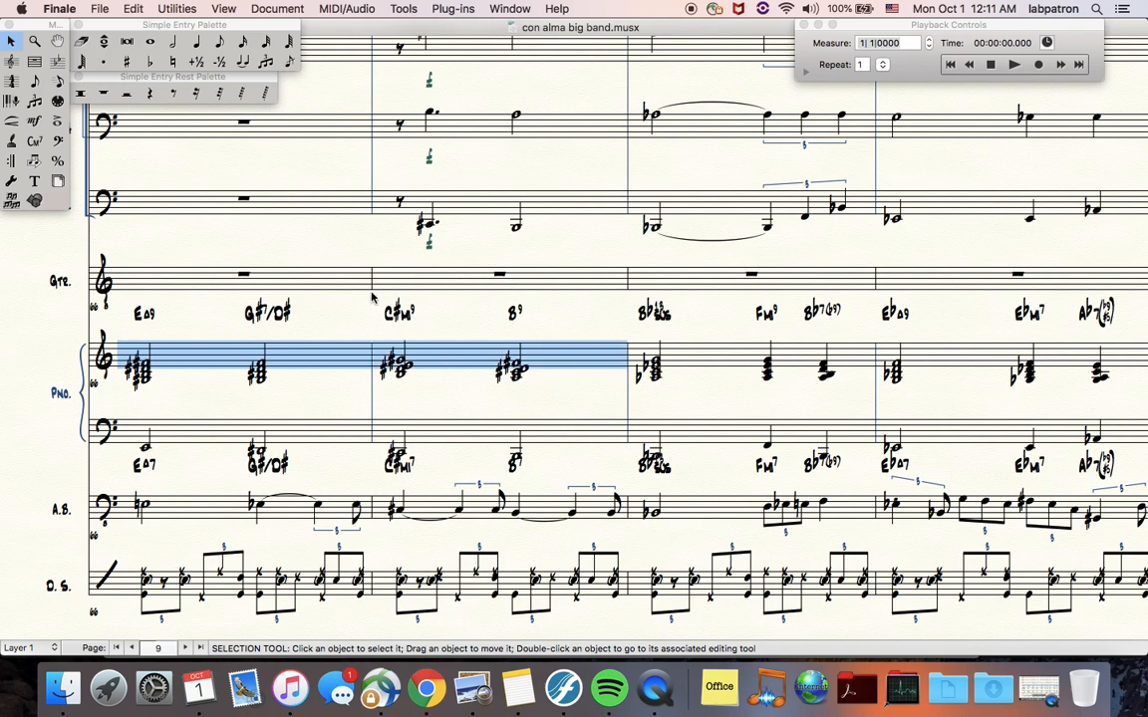
left_click(336, 278)
key("super+v")
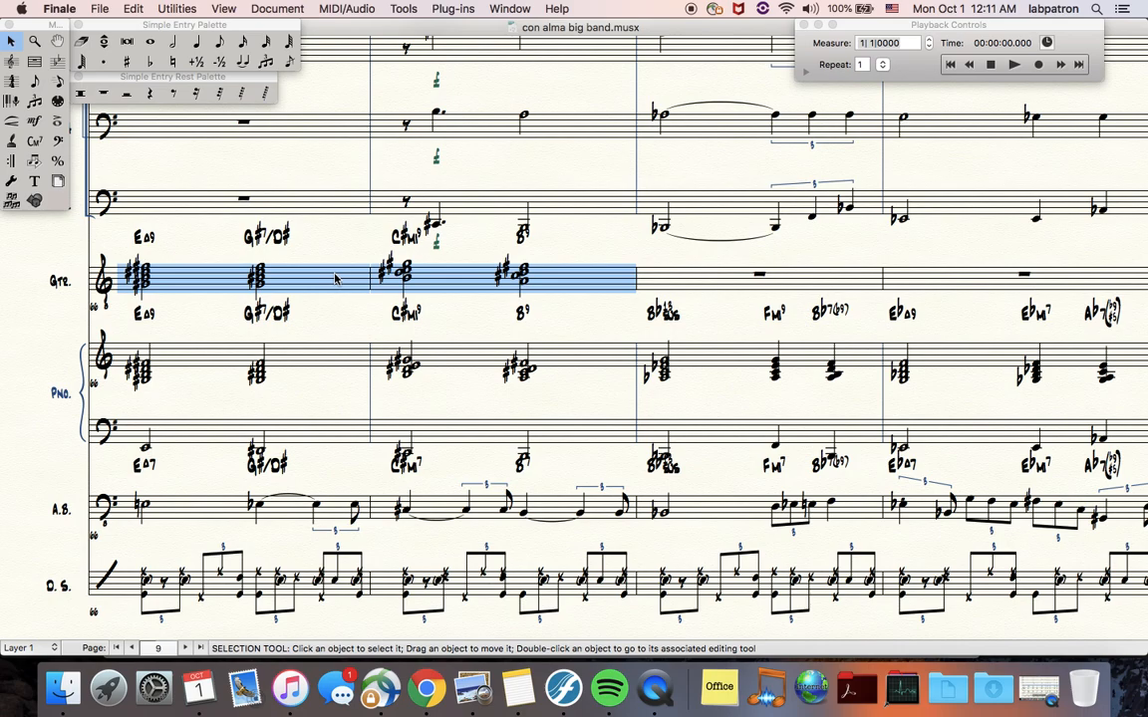
key("Delete")
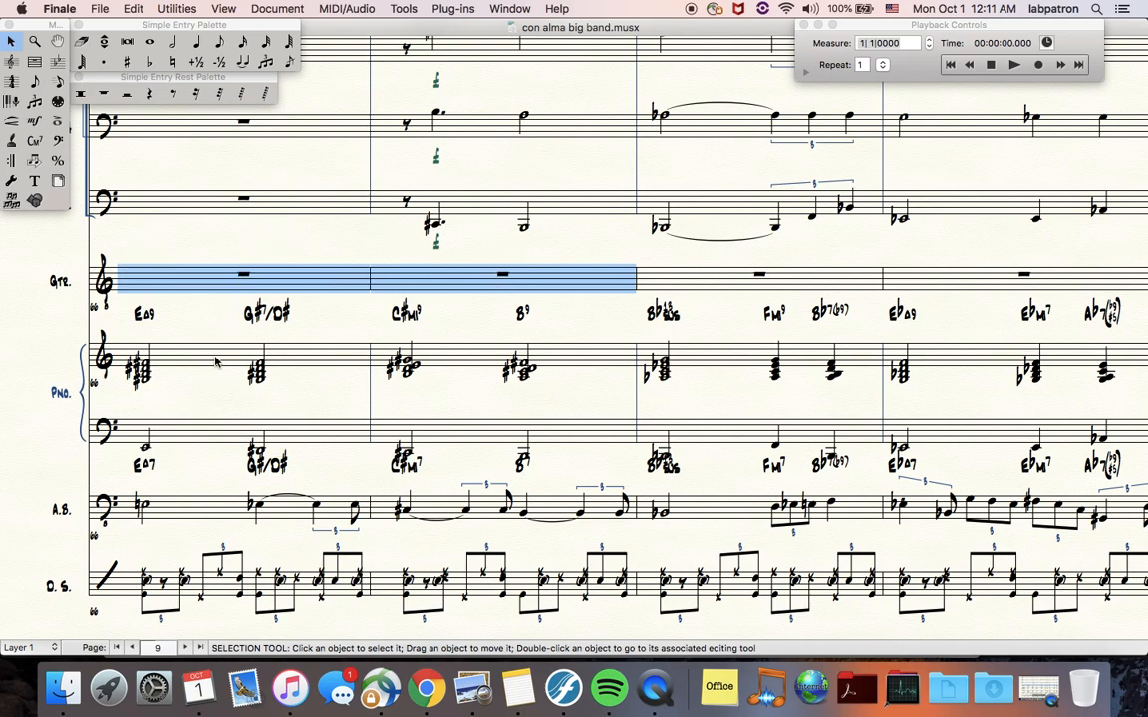
Paste only the chord symbols of the first two piano measures into the guitar staff, filtering to Chords & Fretboards
left_click(277, 357)
left_click(389, 326, "shift")
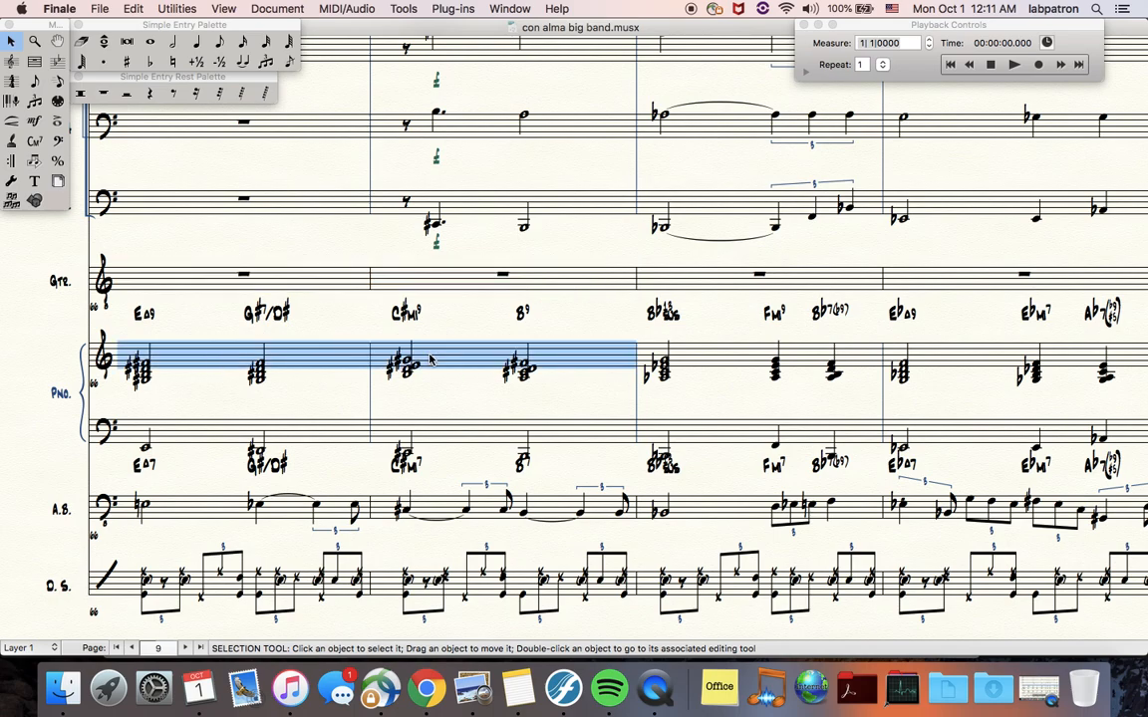
left_click(133, 8)
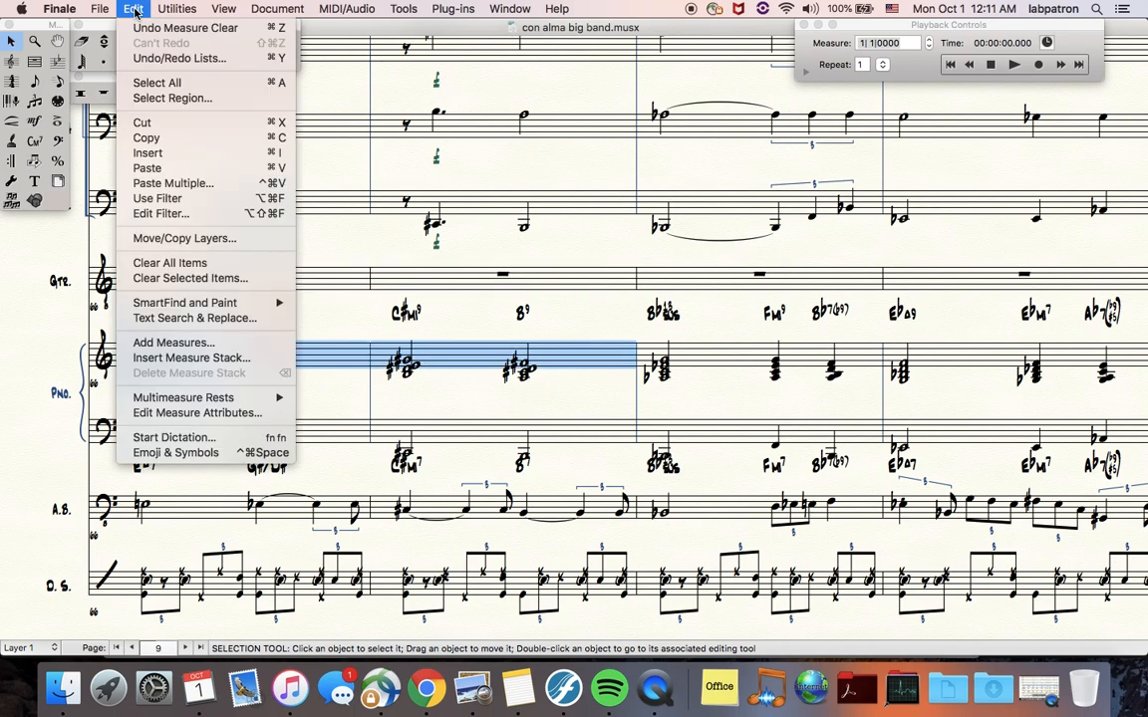
left_click(196, 217)
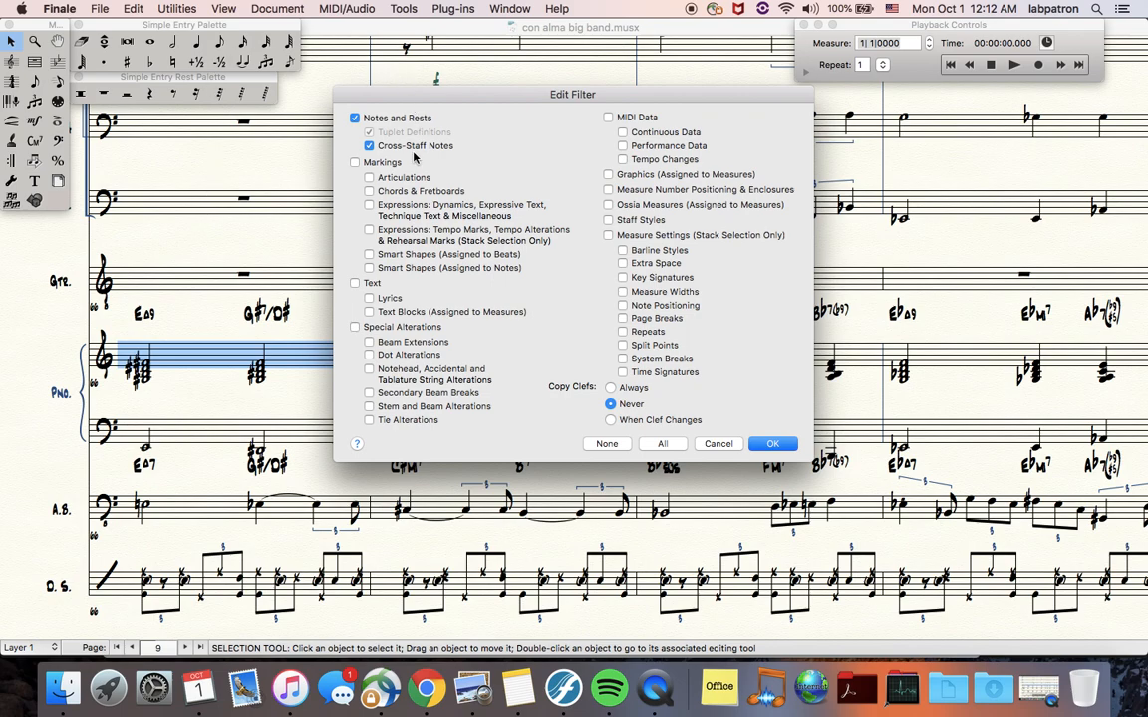
left_click(657, 444)
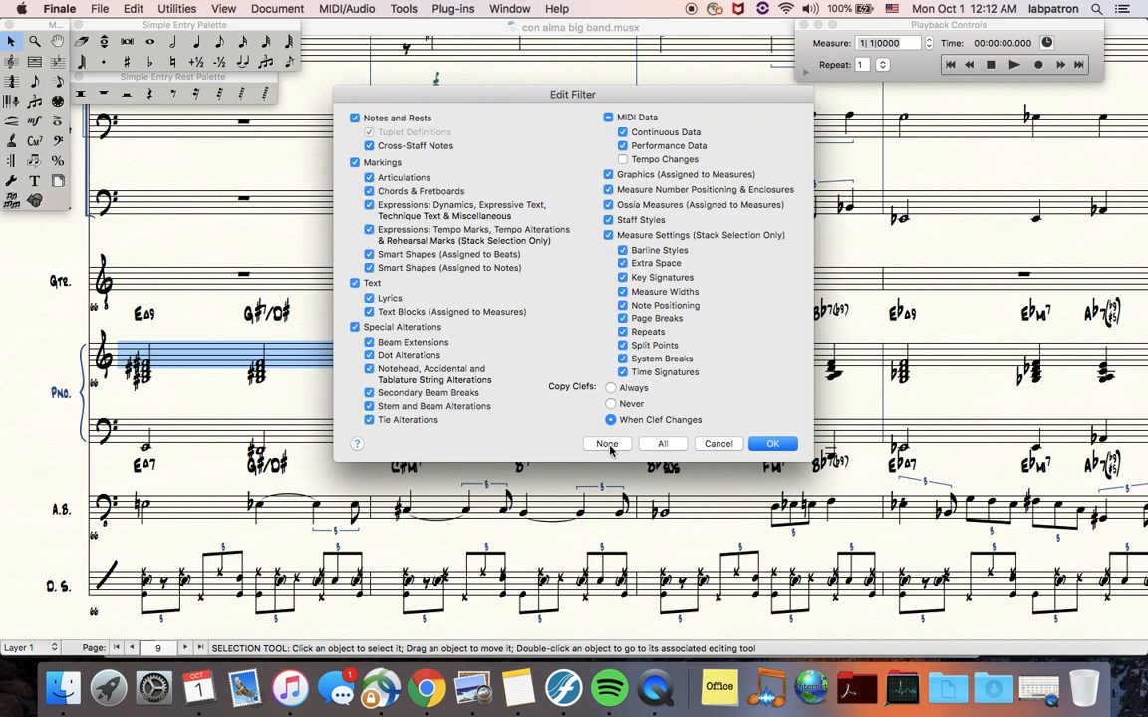
left_click(607, 445)
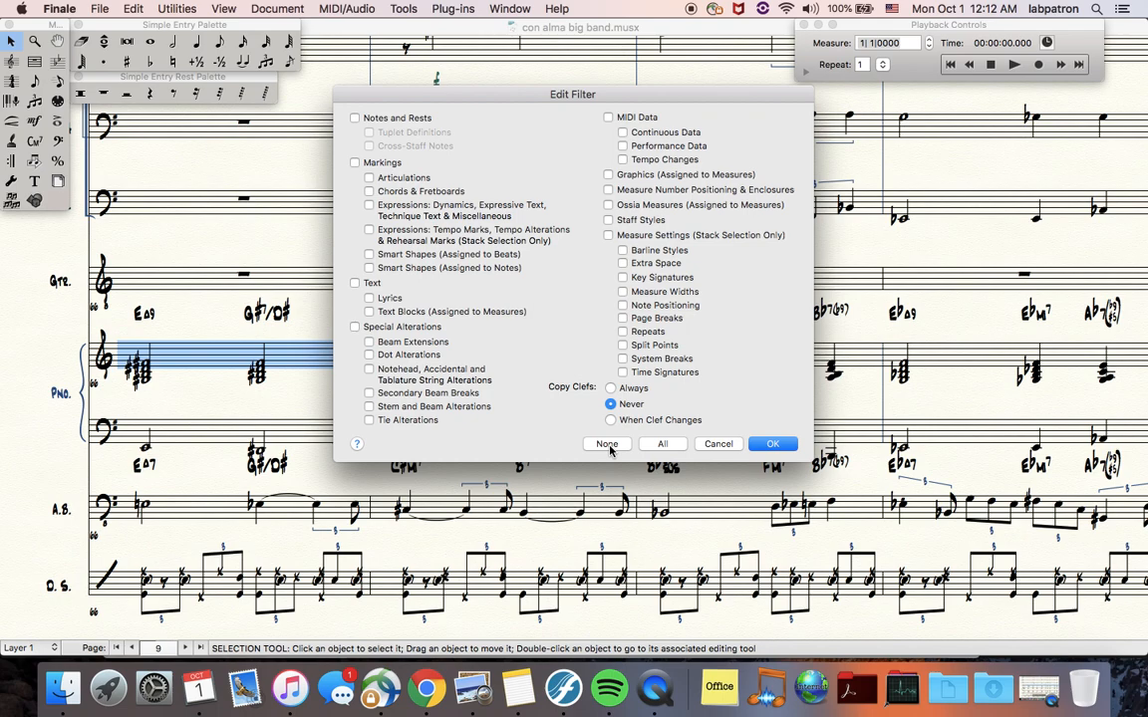
left_click(369, 191)
left_click(775, 445)
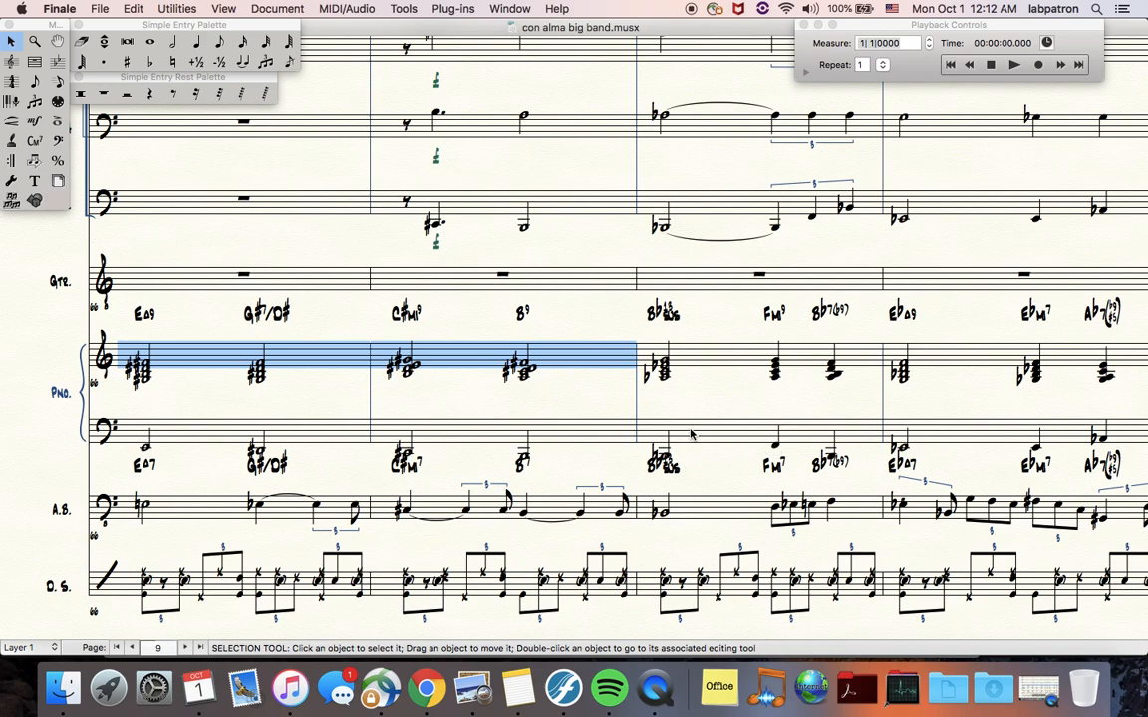
left_click(336, 283)
key("super+v")
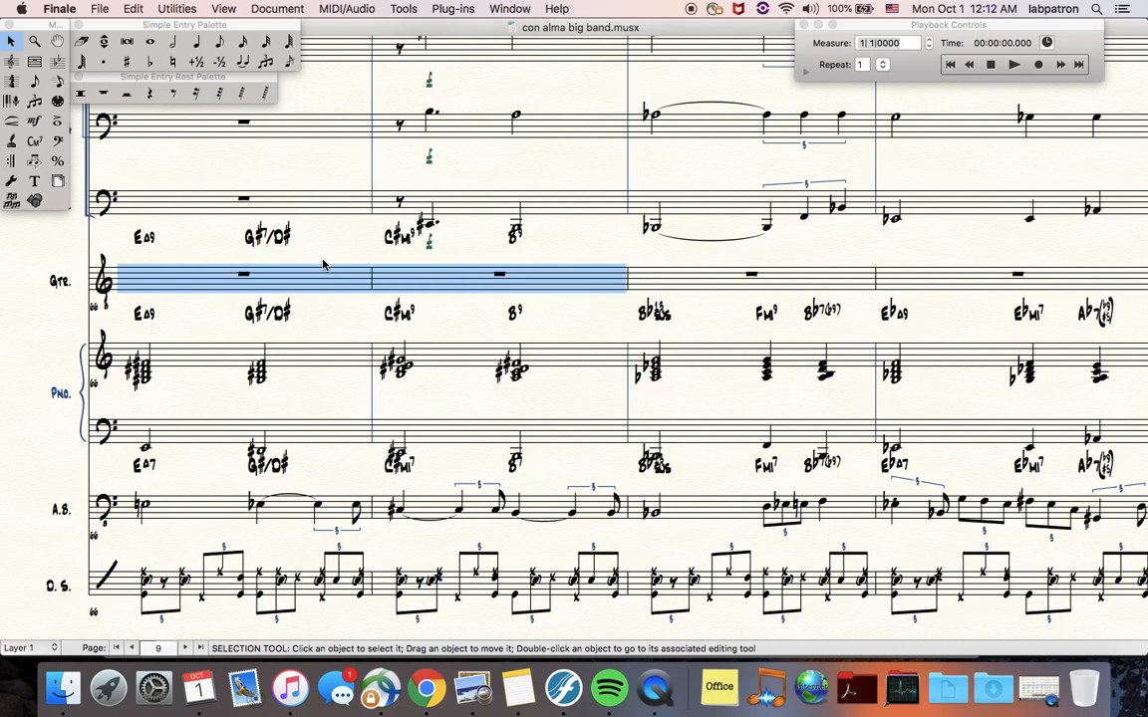
Try pasting the chord symbols into the opening measures of two trombone staves, then undo both pastes
scroll(323, 264, "right", 2)
scroll(399, 244, "up", 3)
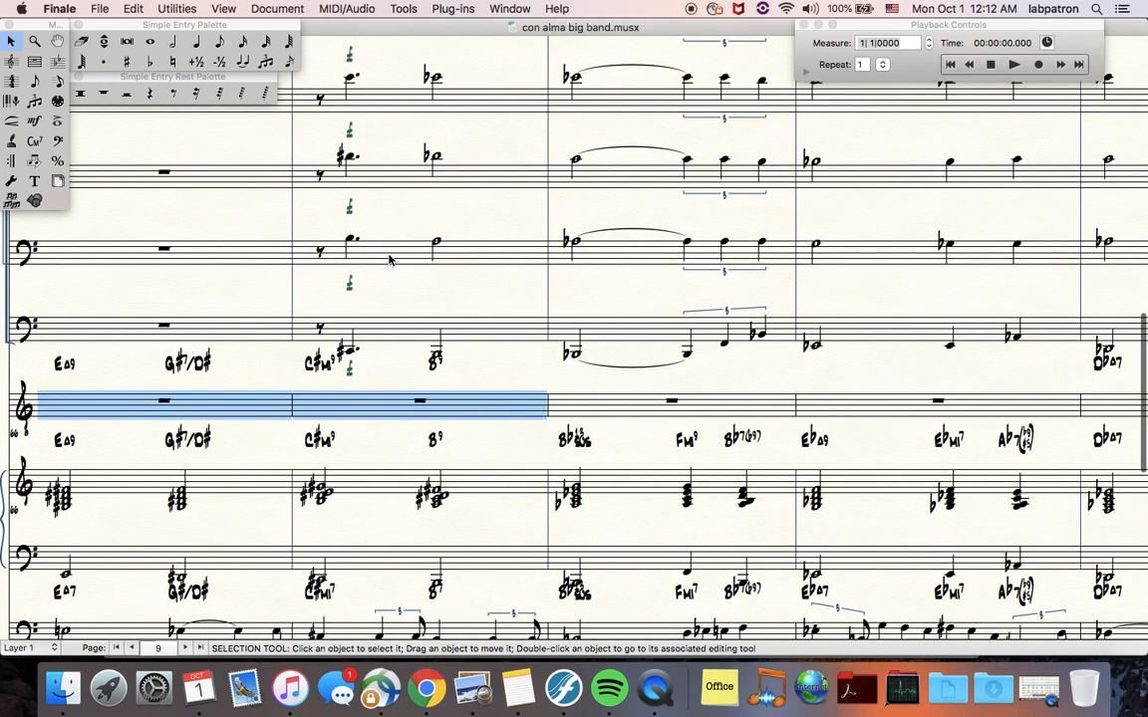
left_click(390, 258)
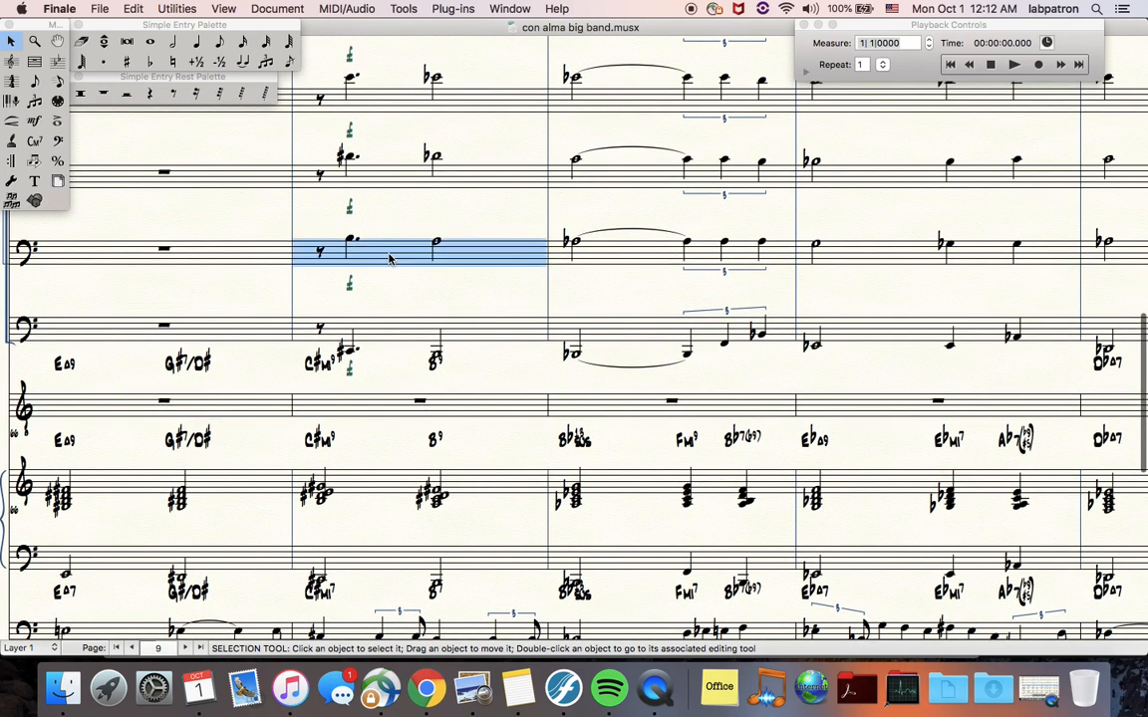
left_click(258, 259)
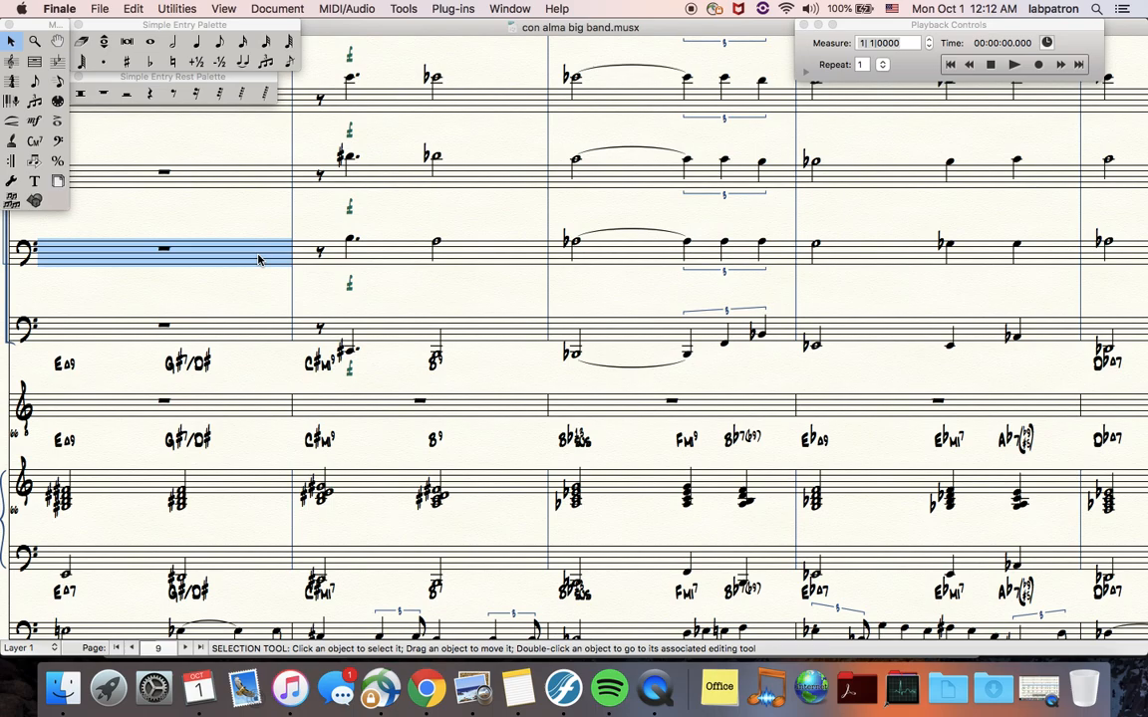
key("super+v")
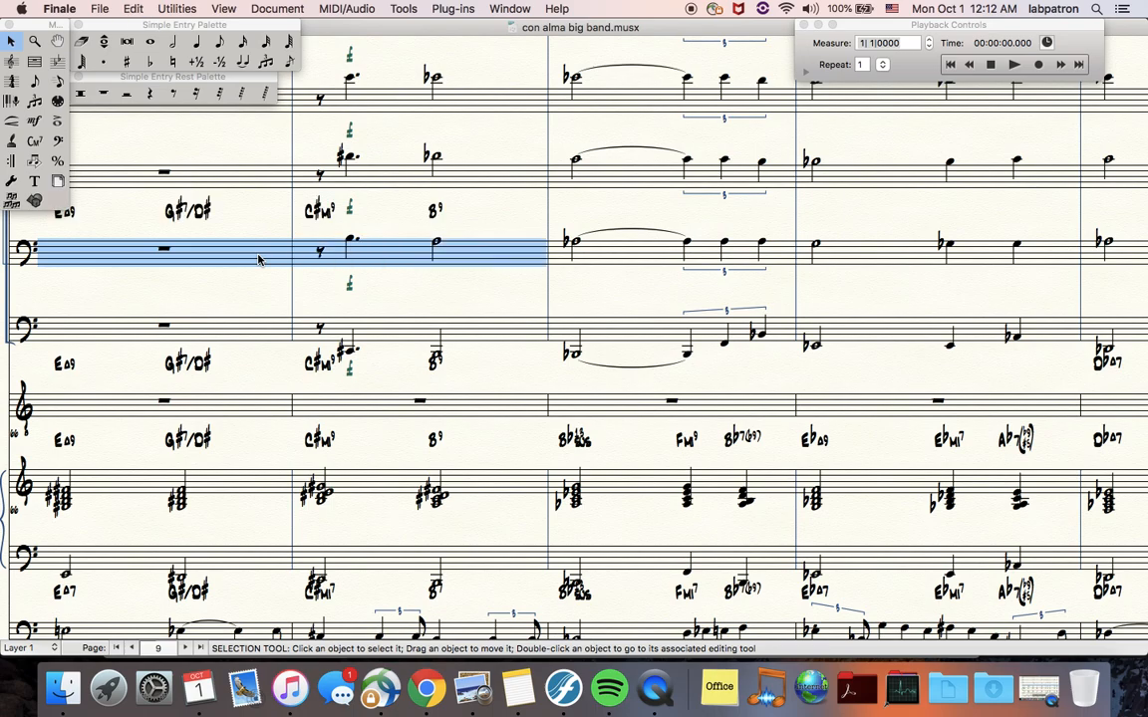
left_click(399, 180)
key("super+v")
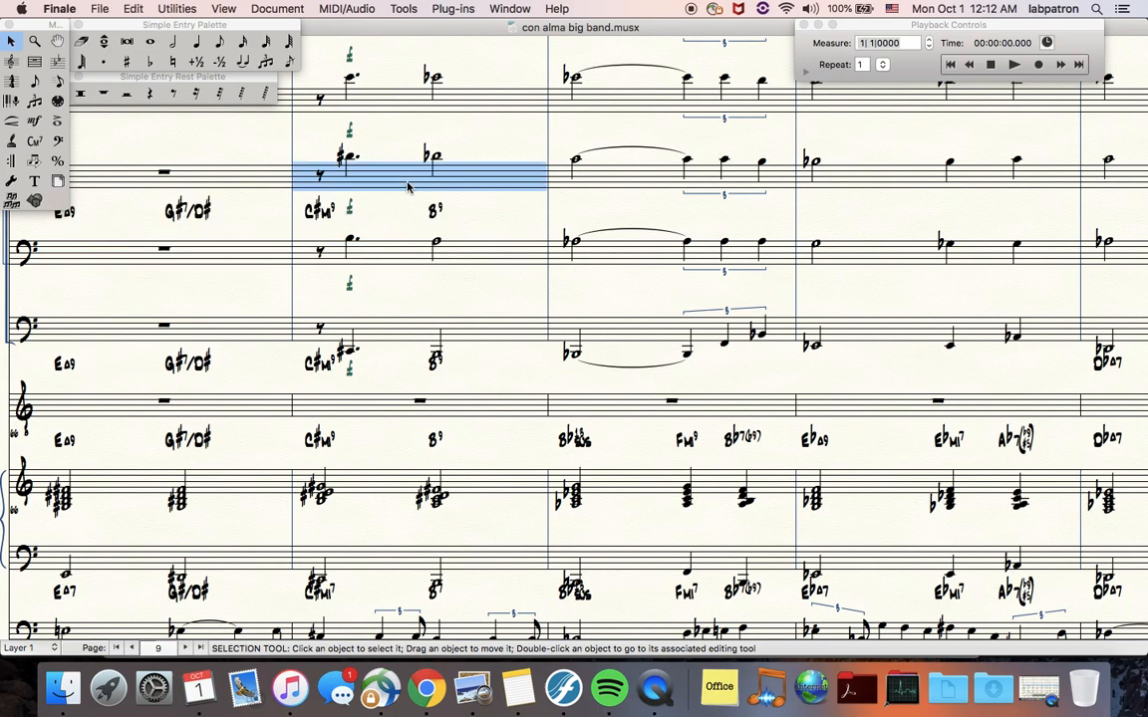
key("super+z")
key("super+z")
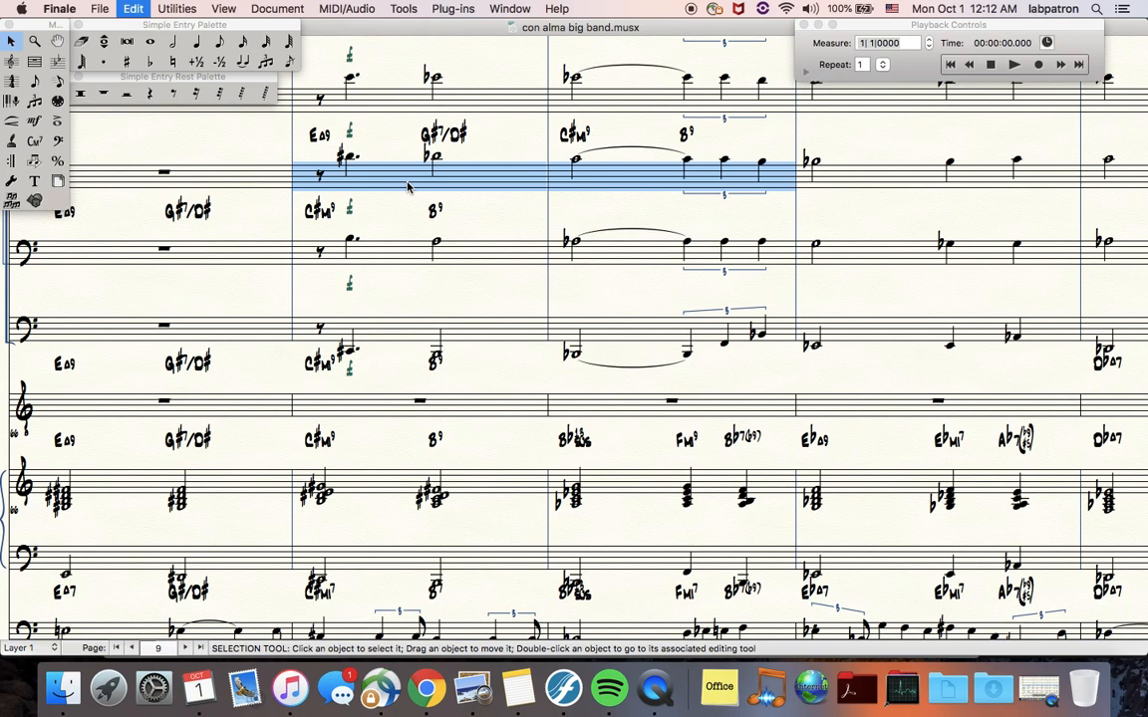
Paste only the notes of the first two piano measures into the guitar staff, filtering to Notes and Rests
scroll(407, 186, "down", 3)
scroll(408, 186, "left", 3)
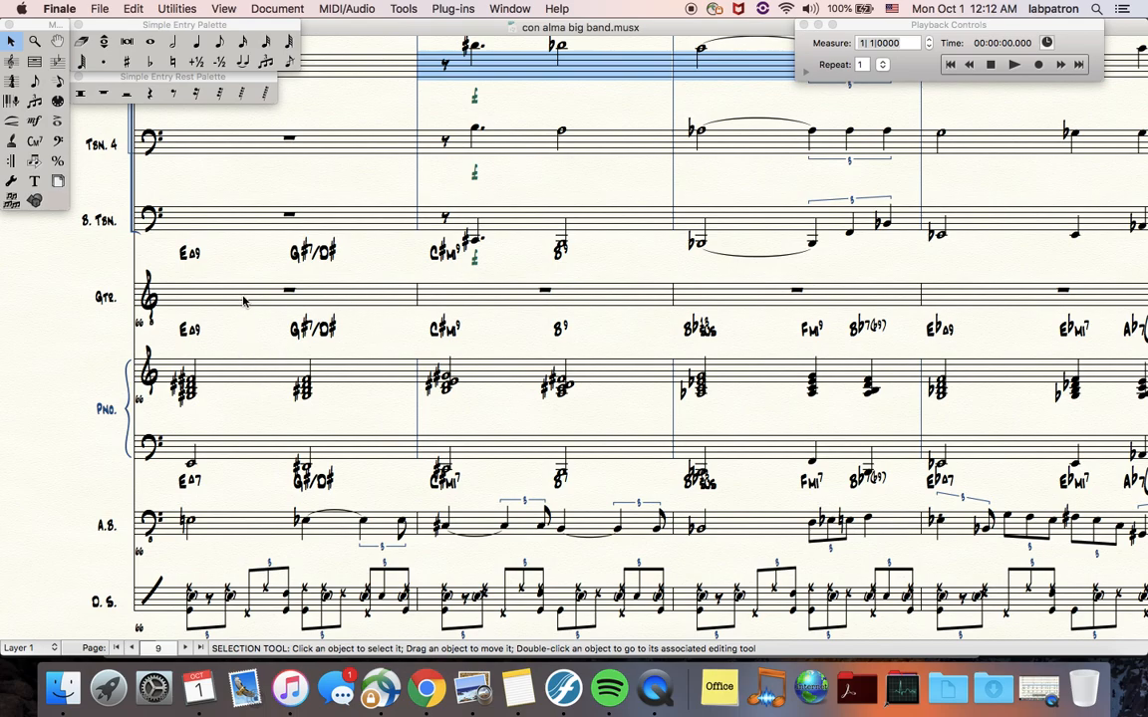
left_click(221, 264)
left_click(485, 296, "shift")
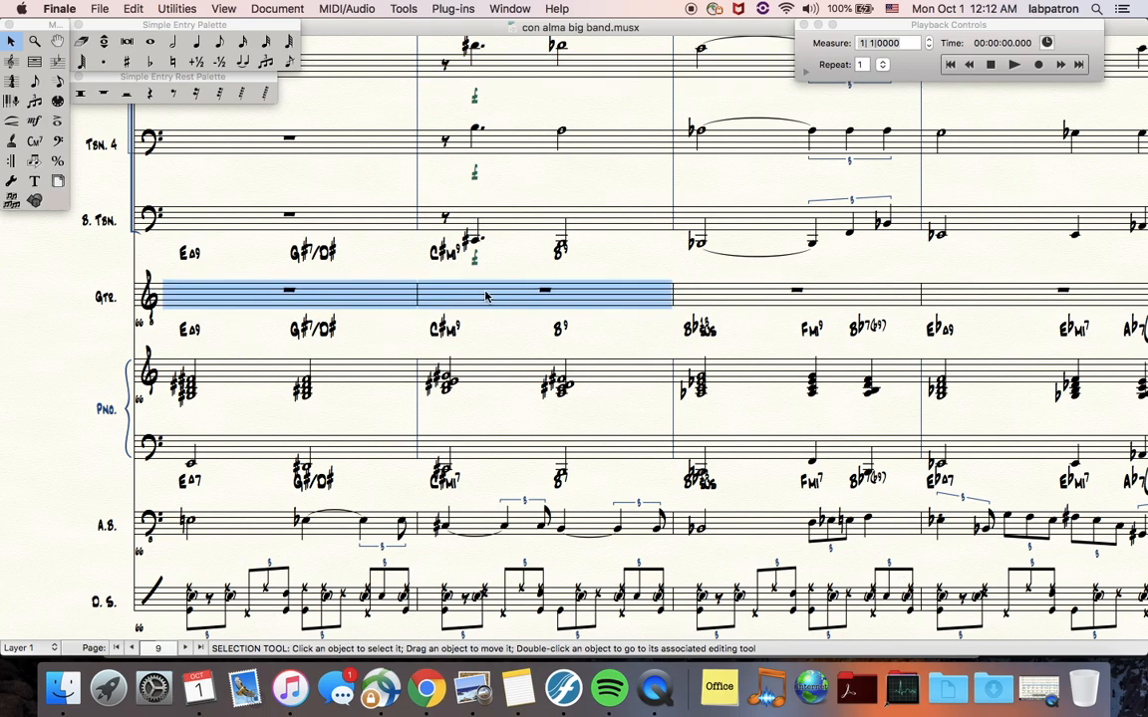
left_click(342, 381)
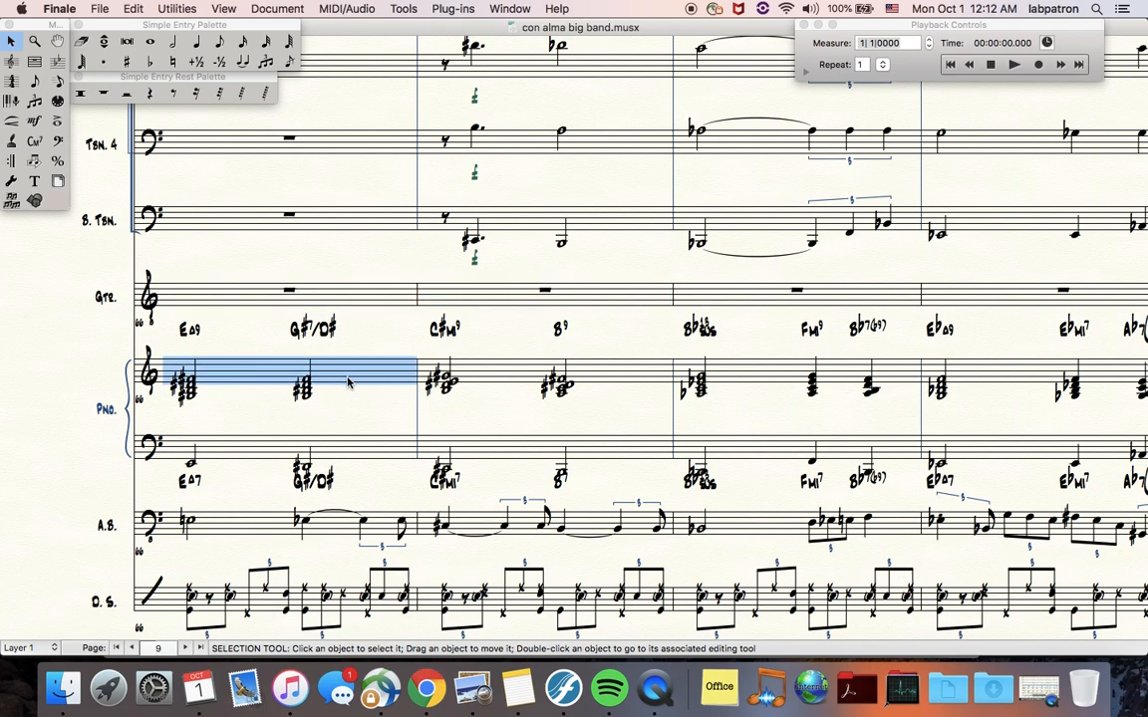
left_click(501, 374, "shift")
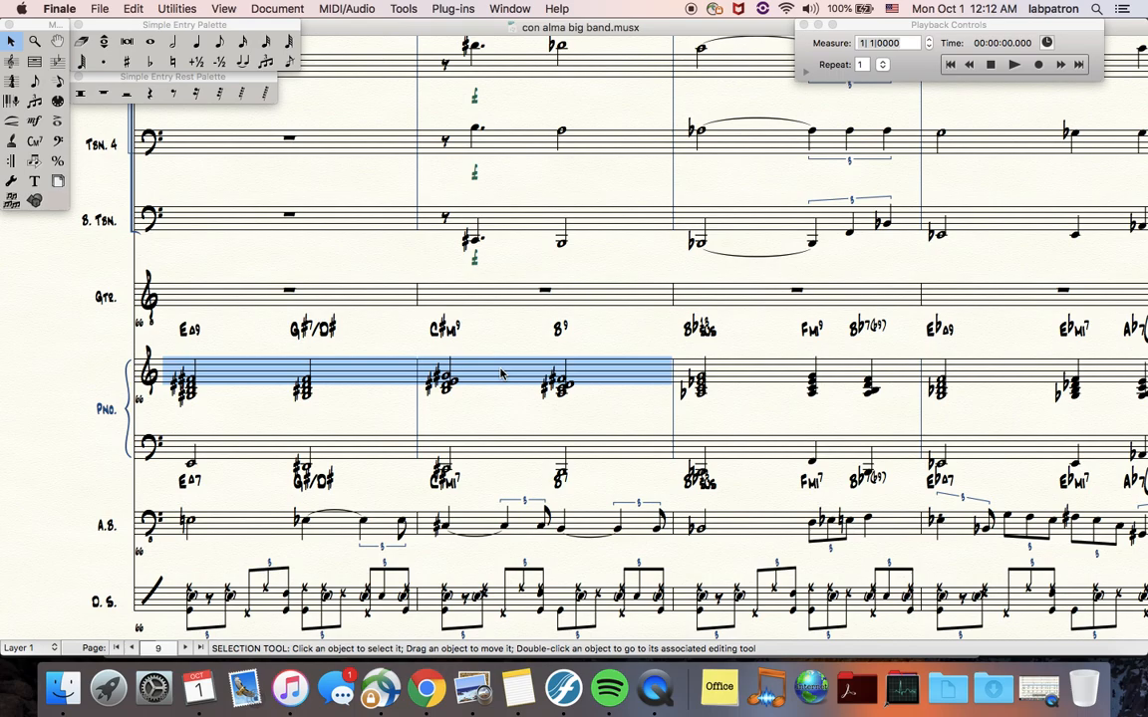
right_click(501, 373)
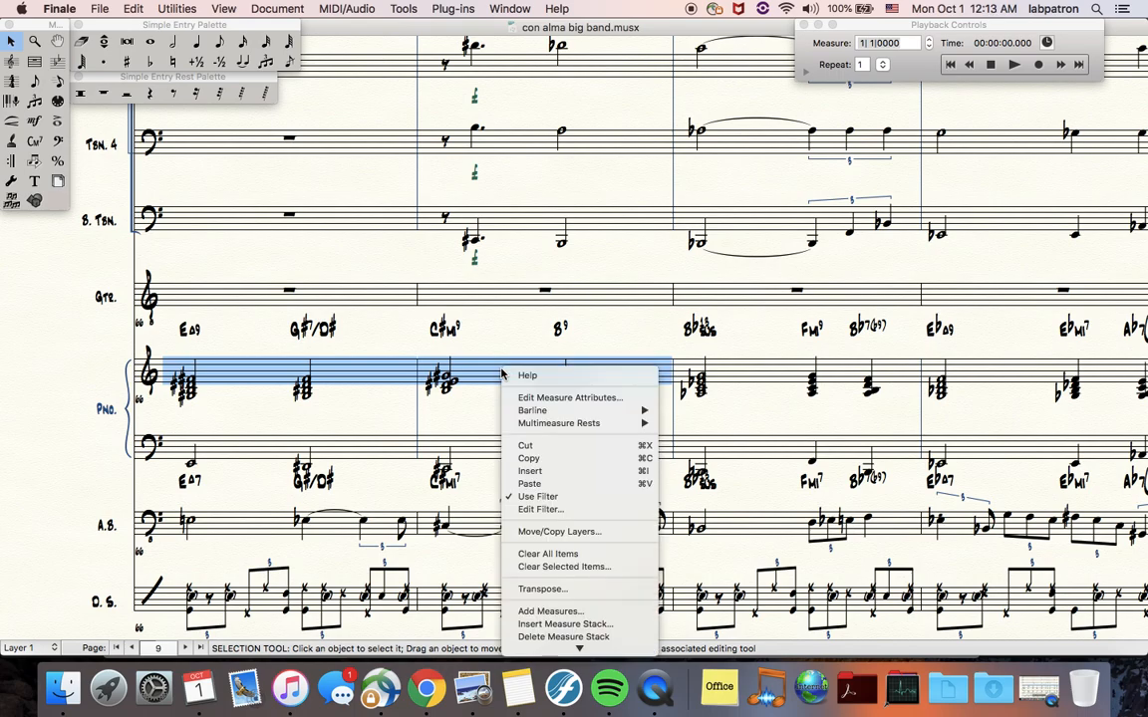
left_click(543, 510)
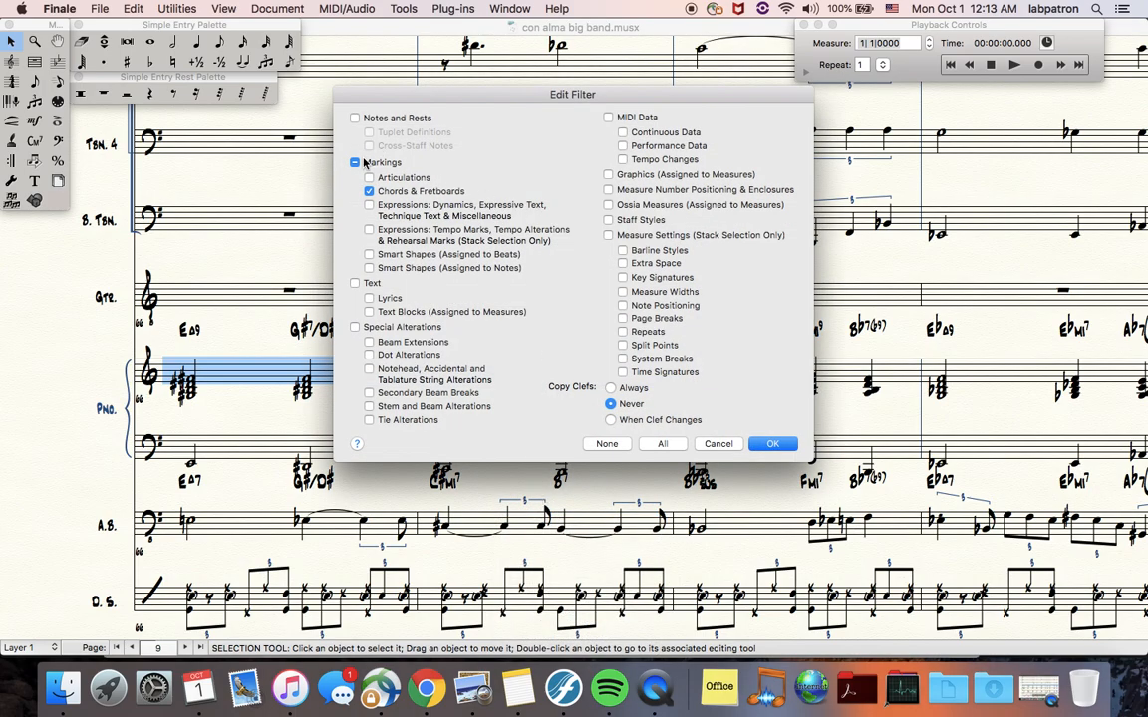
left_click(355, 162)
left_click(355, 163)
left_click(356, 118)
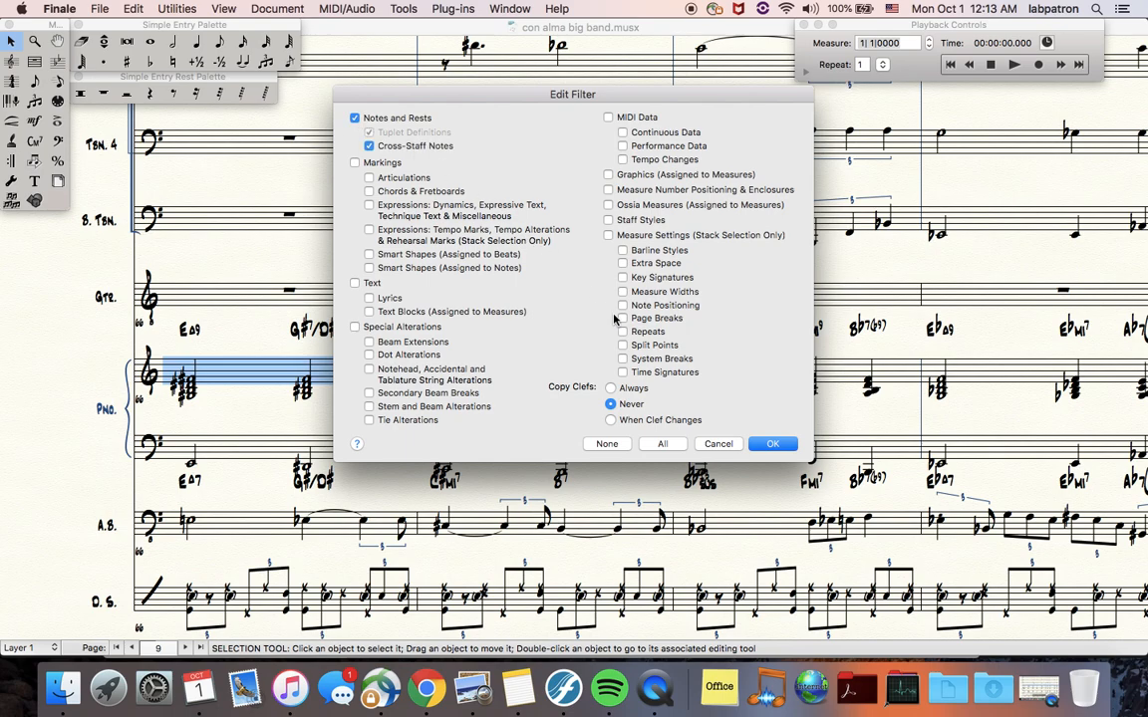
left_click(772, 444)
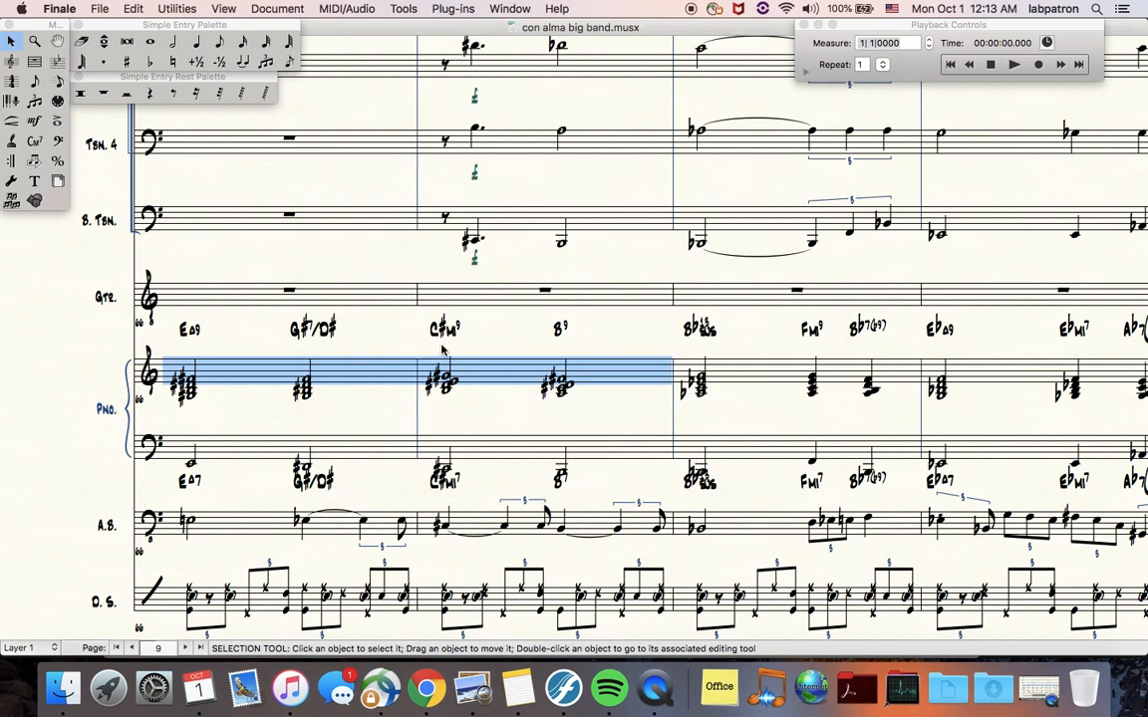
left_click(249, 288)
key("super+v")
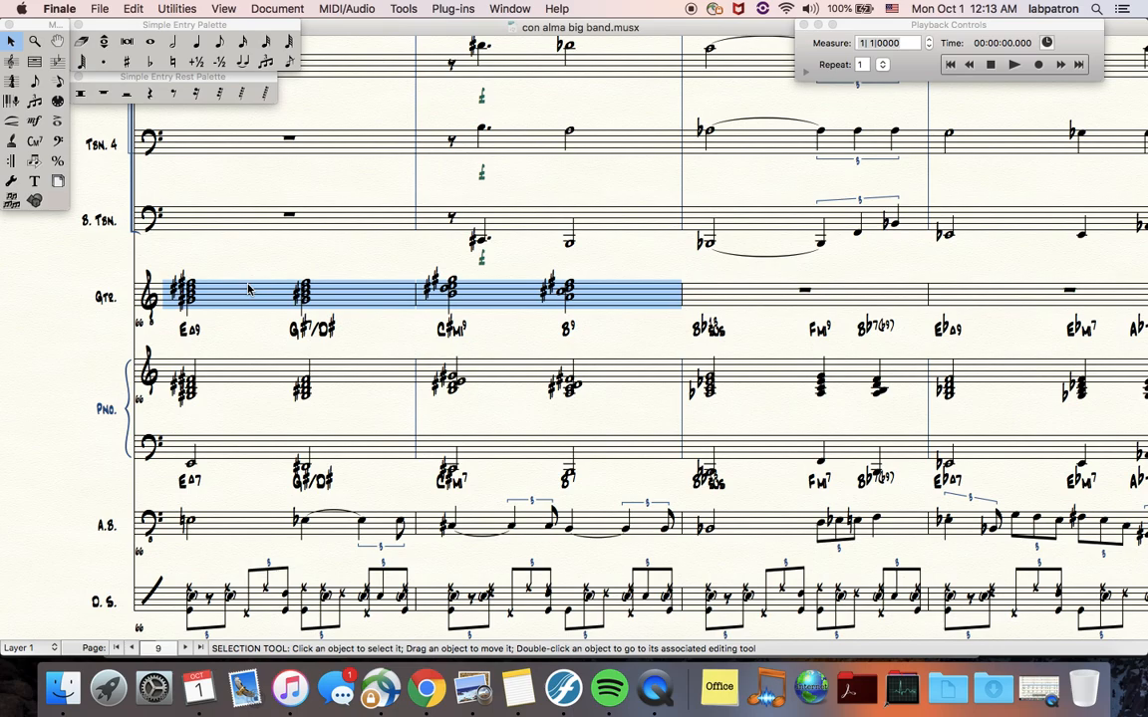
left_click(121, 10)
left_click(136, 9)
right_click(241, 293)
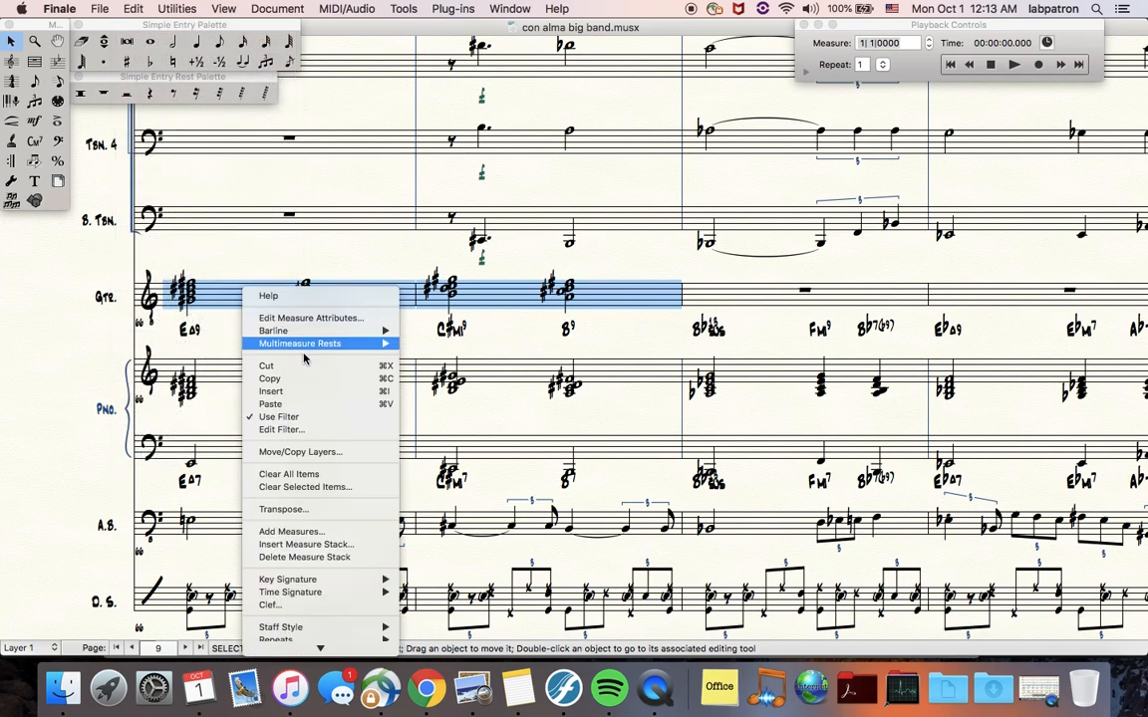
left_click(220, 253)
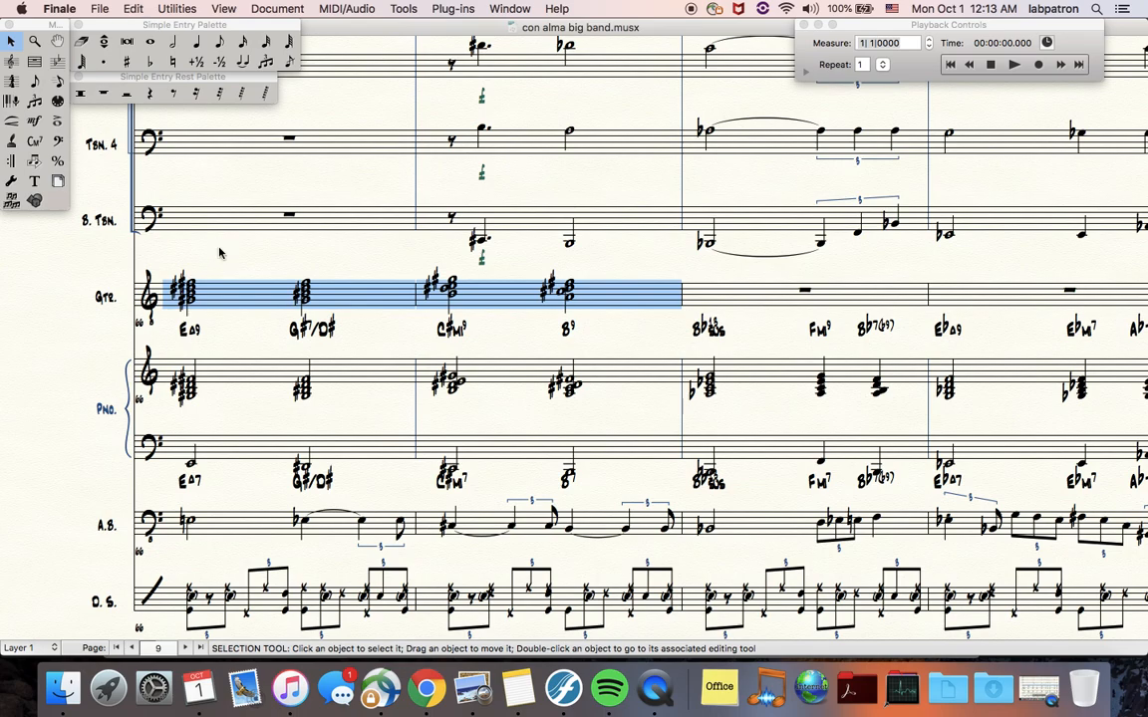
left_click(140, 9)
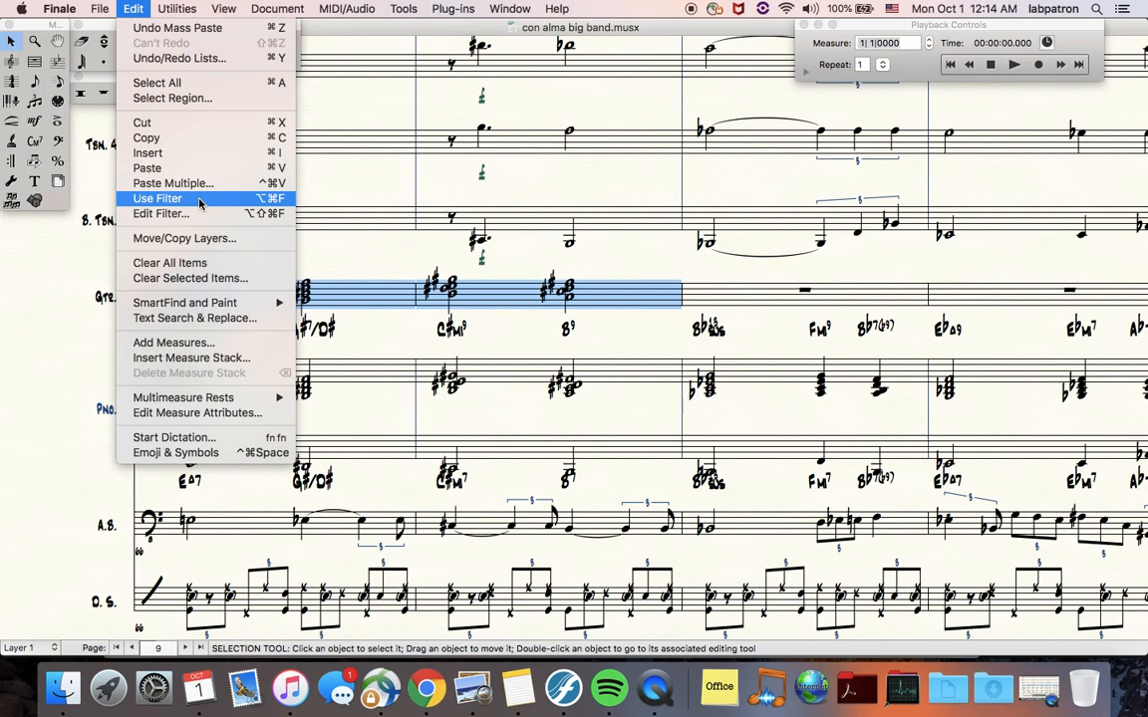
key("alt")
left_click(141, 8)
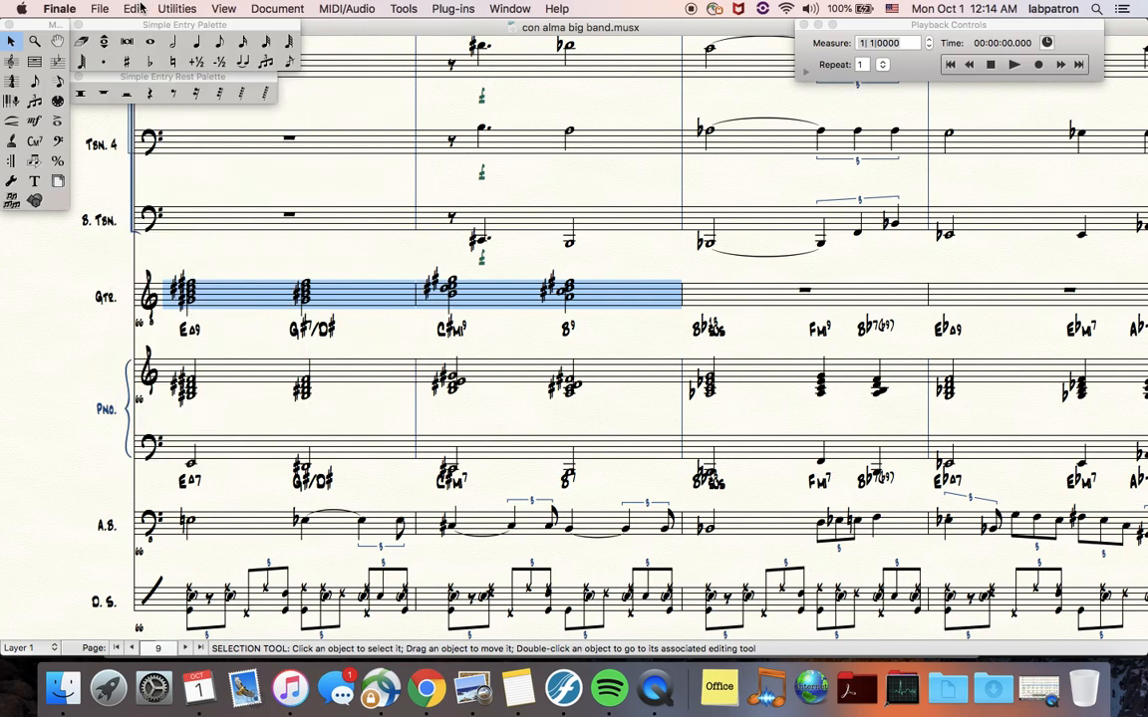
left_click(140, 8)
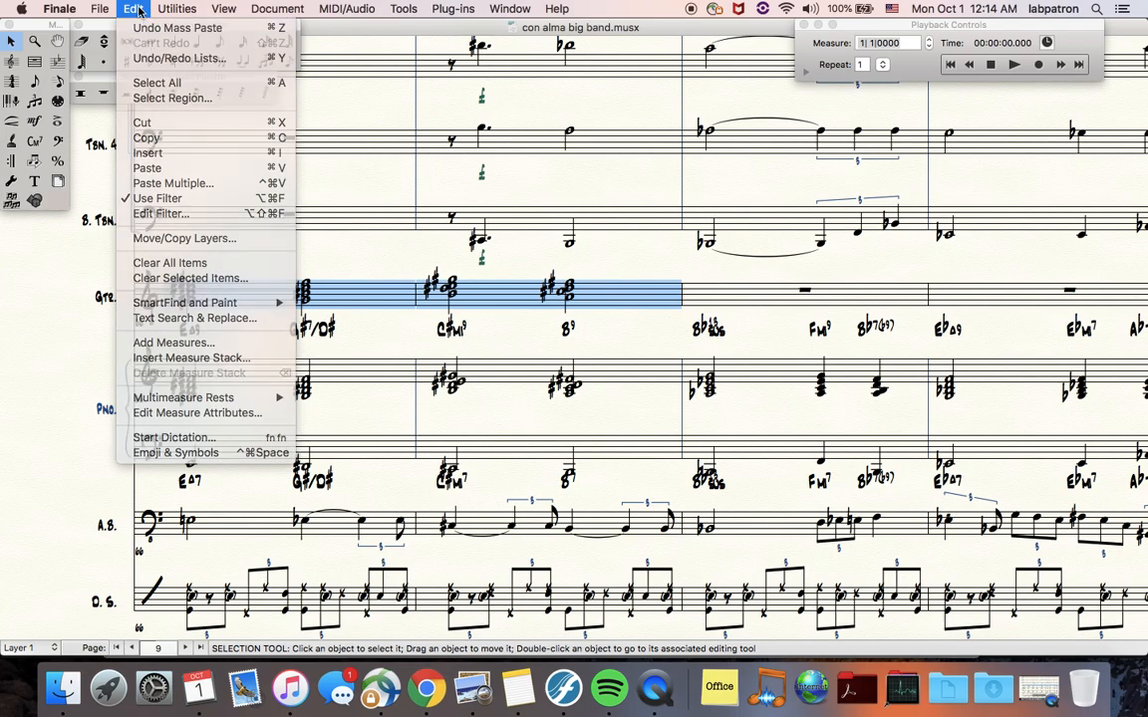
left_click(138, 8)
Copy the first two guitar measures and clear Notes and Rests in the edit filter
key("super+c")
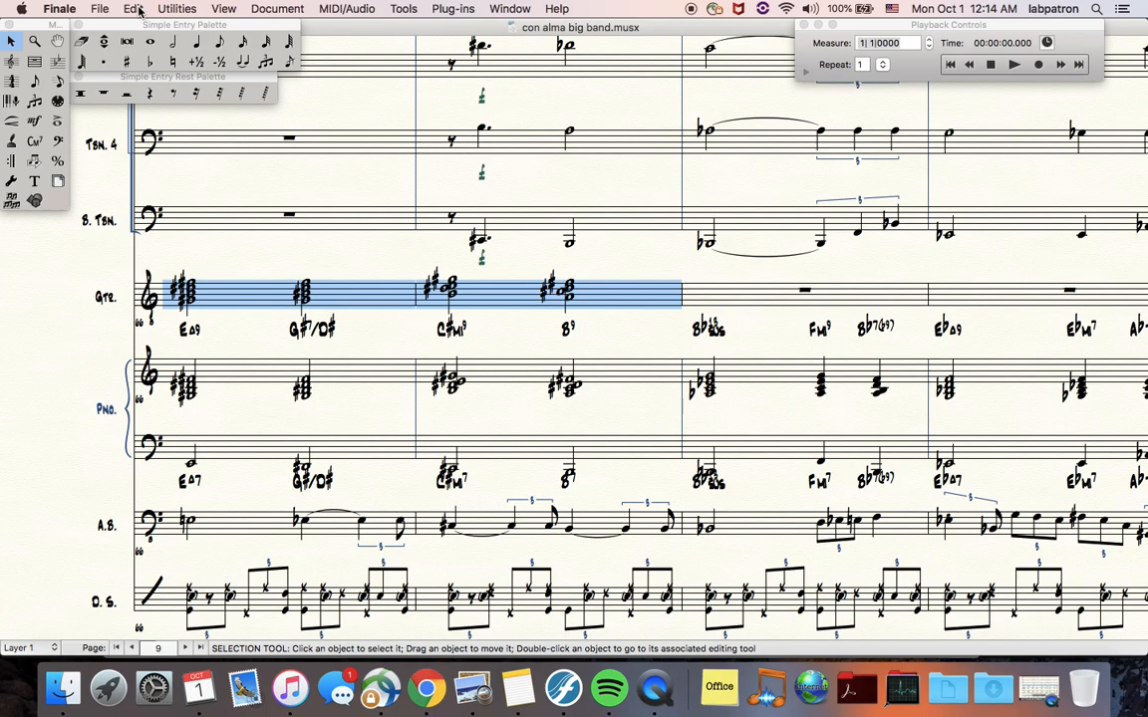
key("alt+super+f")
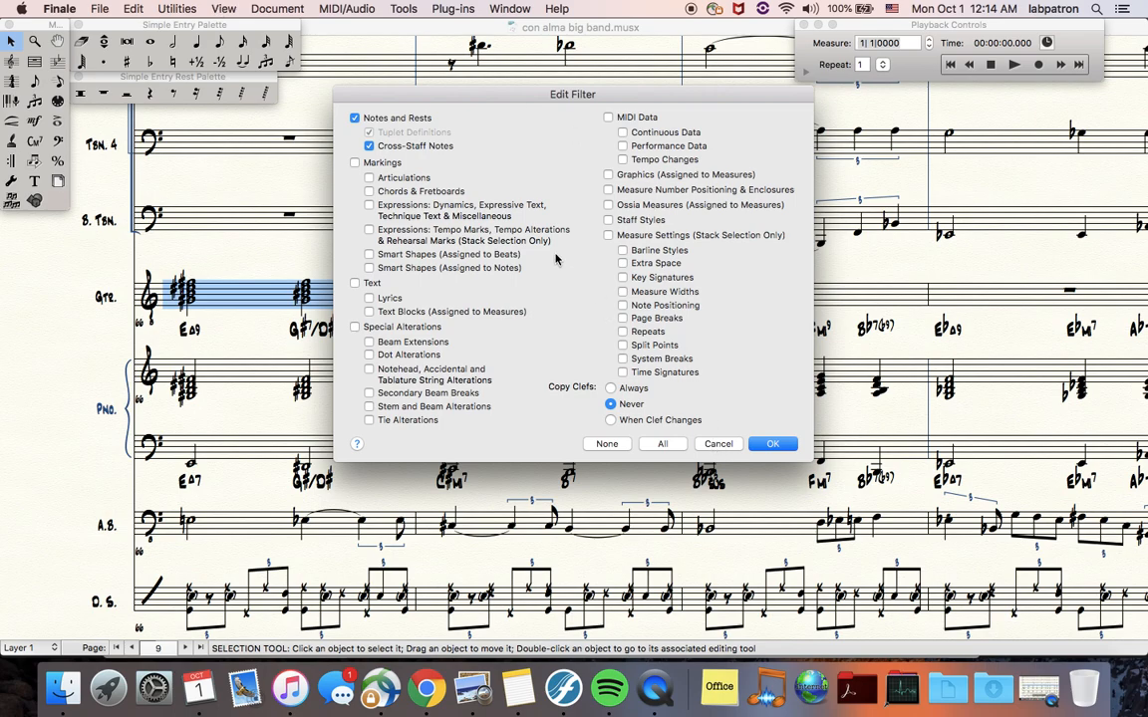
left_click(355, 119)
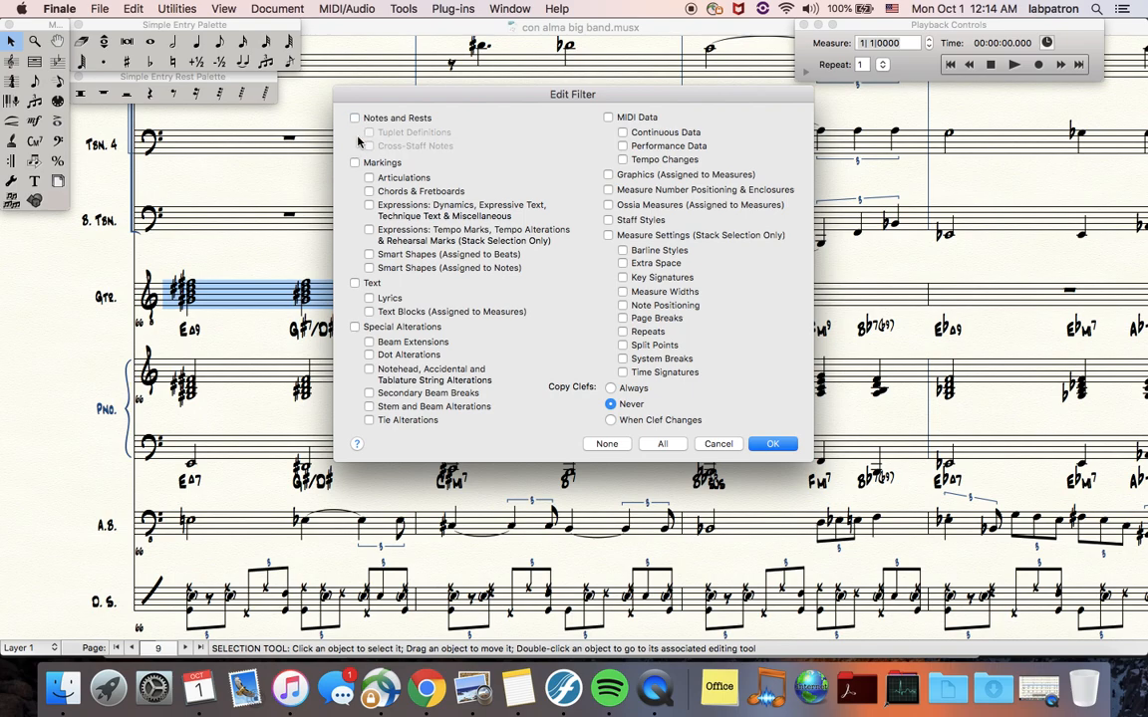